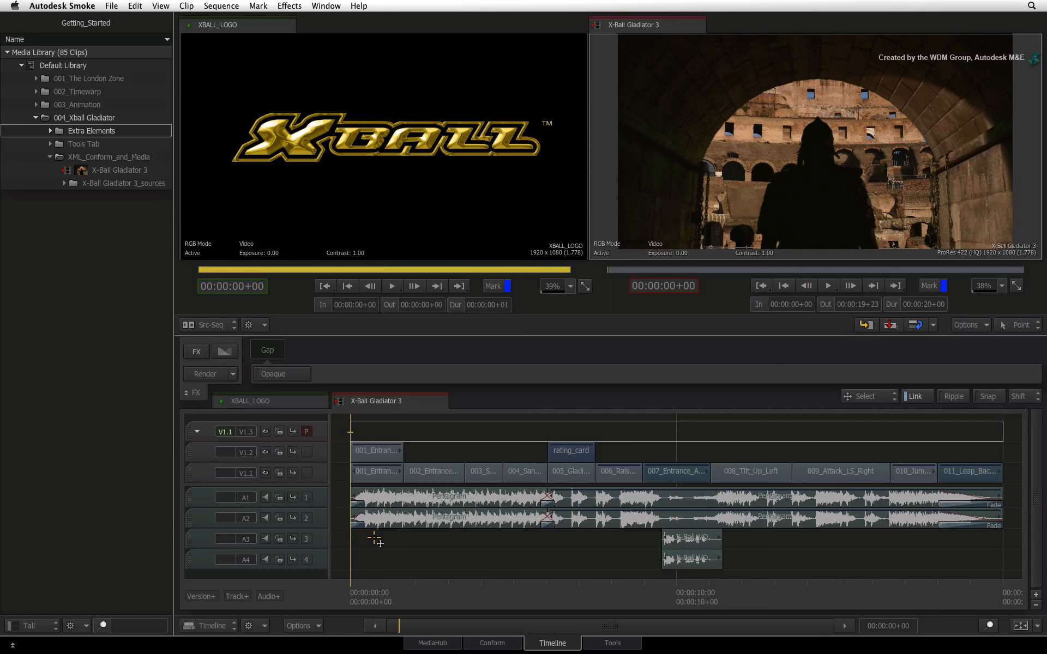
# - Select the X-Ball Gladiator 3 sequence in the media library and look over its export commands
pyautogui.click(112, 170)
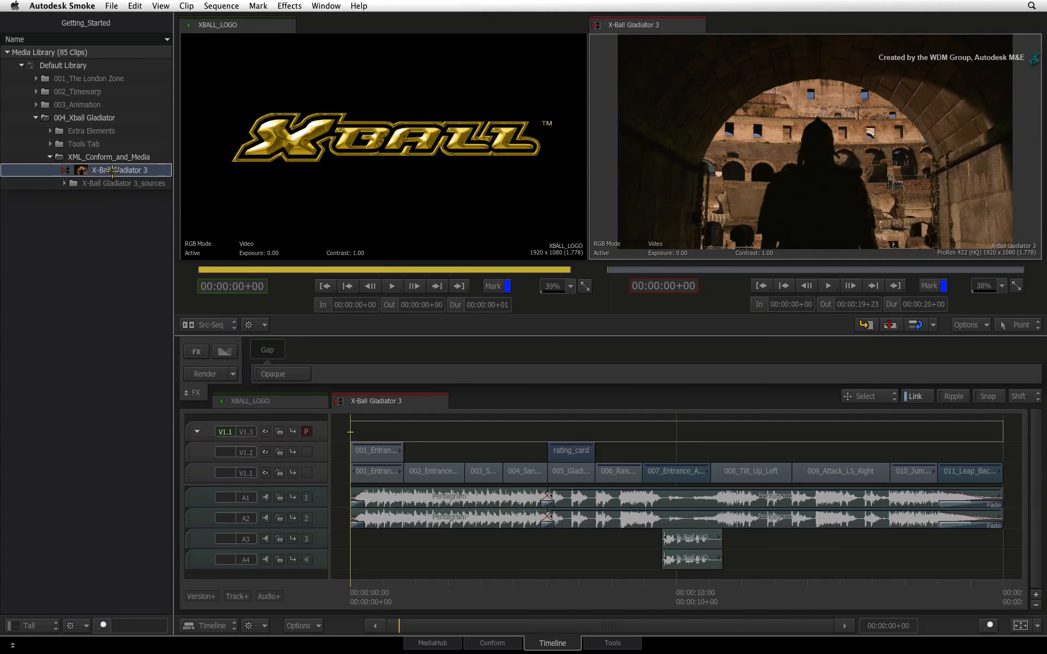
pyautogui.click(112, 5)
pyautogui.moveTo(155, 119)
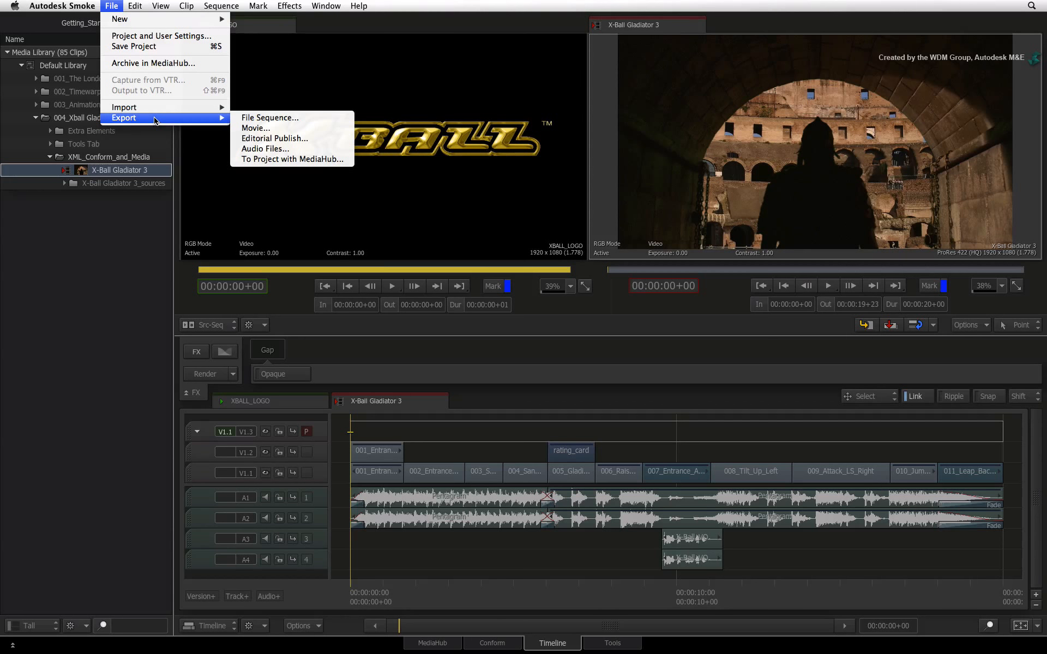
pyautogui.press('Escape')
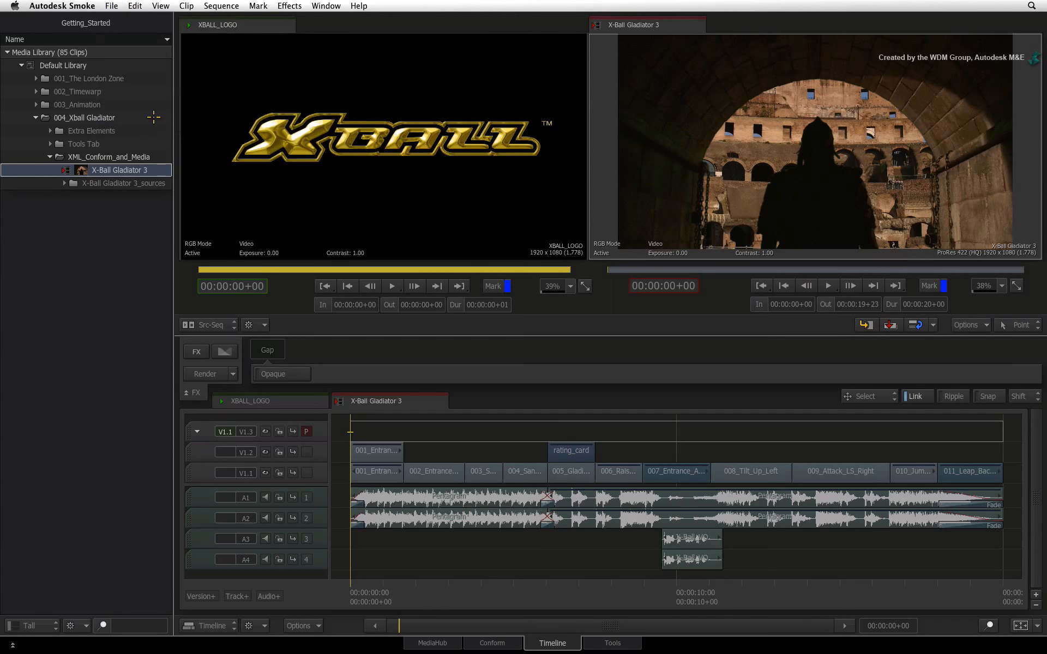
pyautogui.rightClick(122, 170)
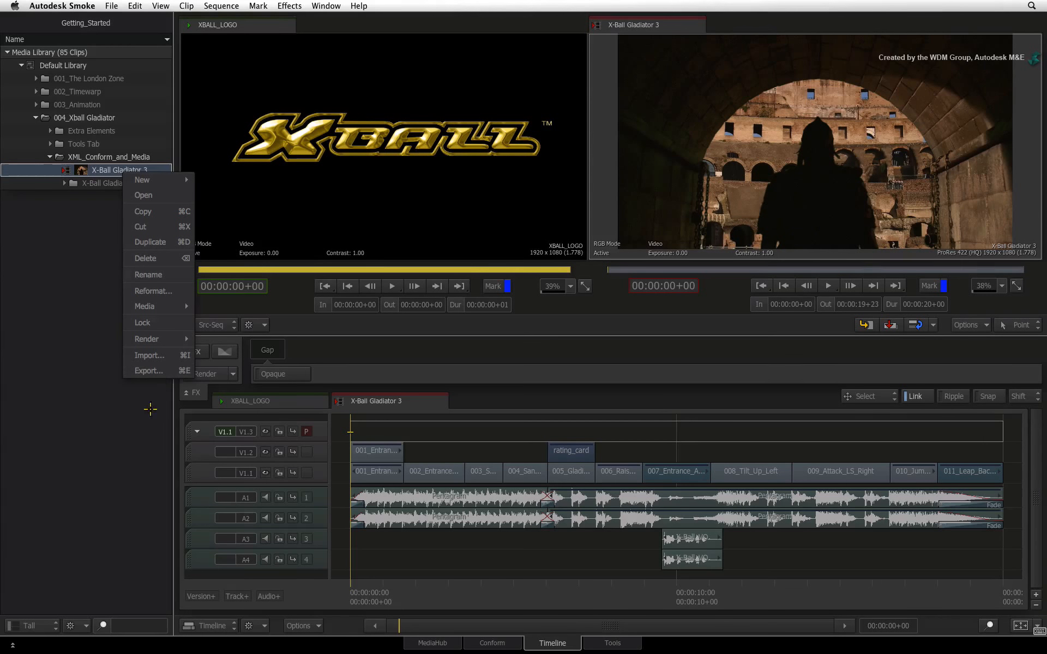
pyautogui.click(104, 417)
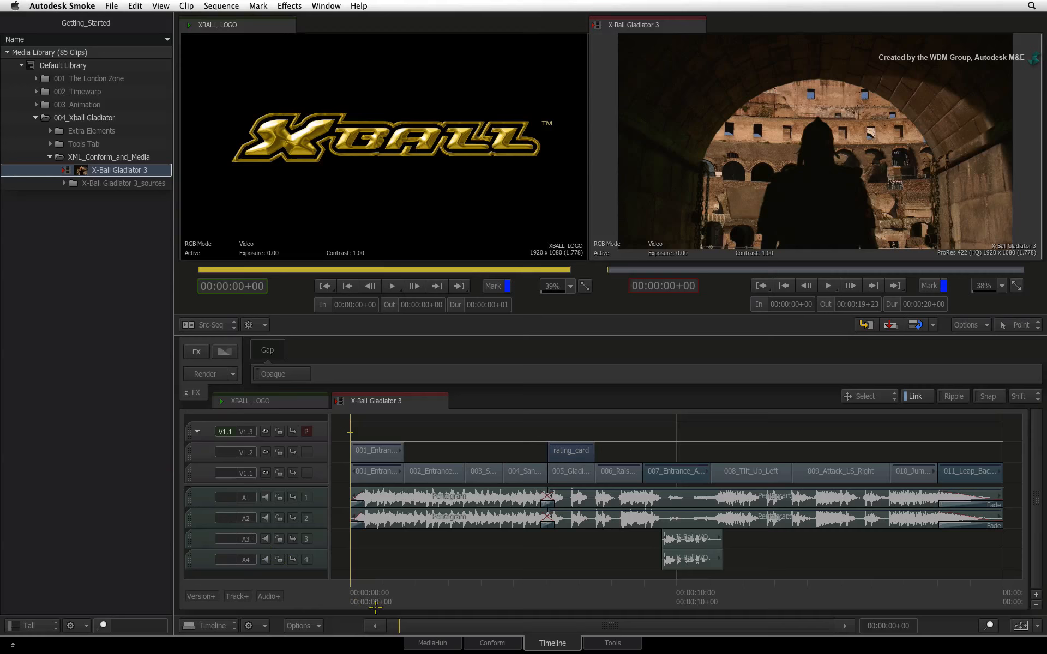
# - Open MediaHub and navigate into the Desktop folder of the home directory
pyautogui.click(453, 643)
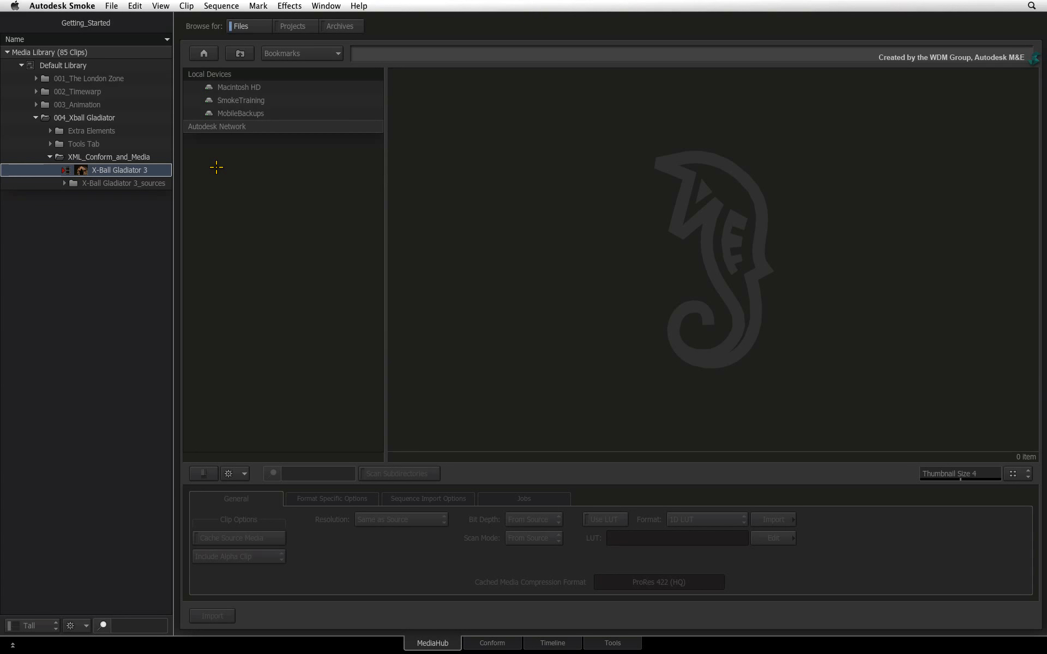
pyautogui.click(337, 53)
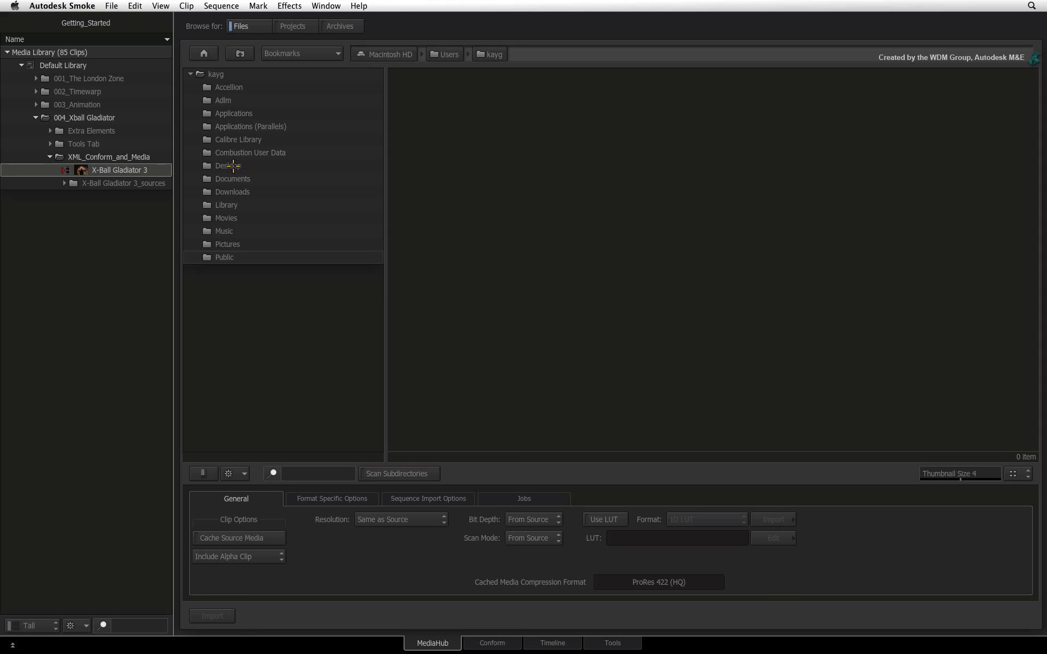
pyautogui.click(231, 166)
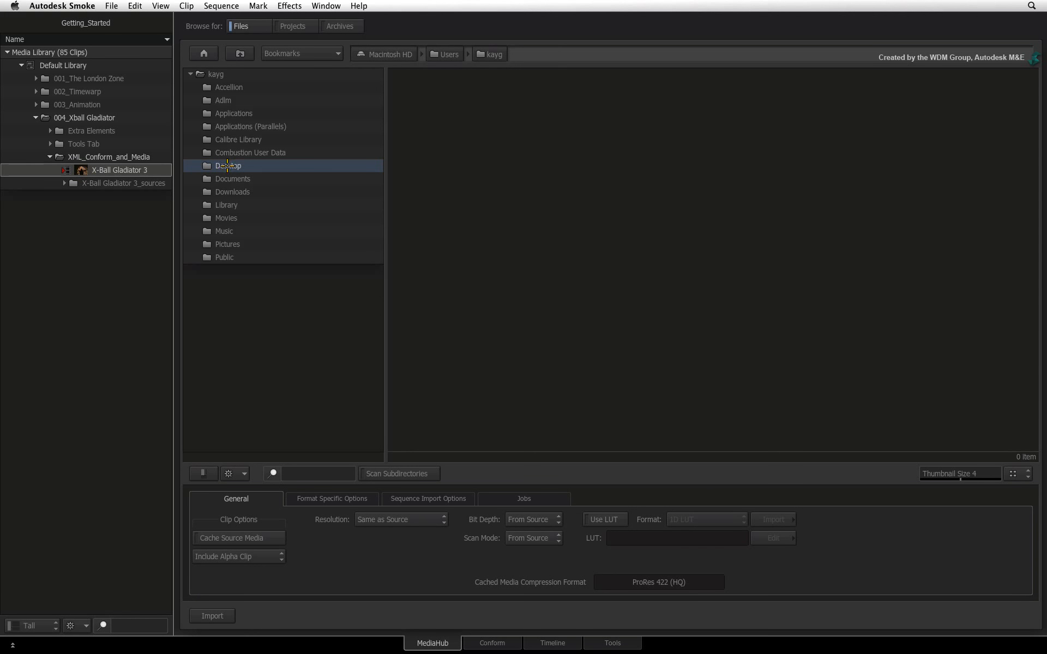
pyautogui.doubleClick(228, 166)
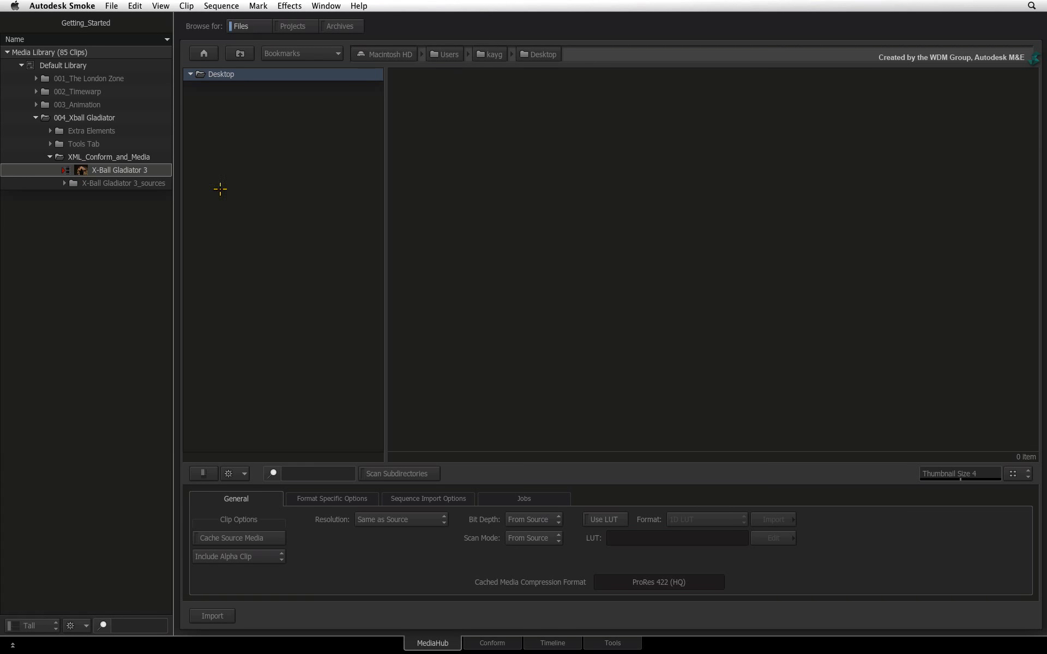
# - Drag the X-Ball Gladiator 3 sequence into the Desktop folder to export it, choosing Movie as the export type
pyautogui.moveTo(82, 172); pyautogui.dragTo(561, 162)
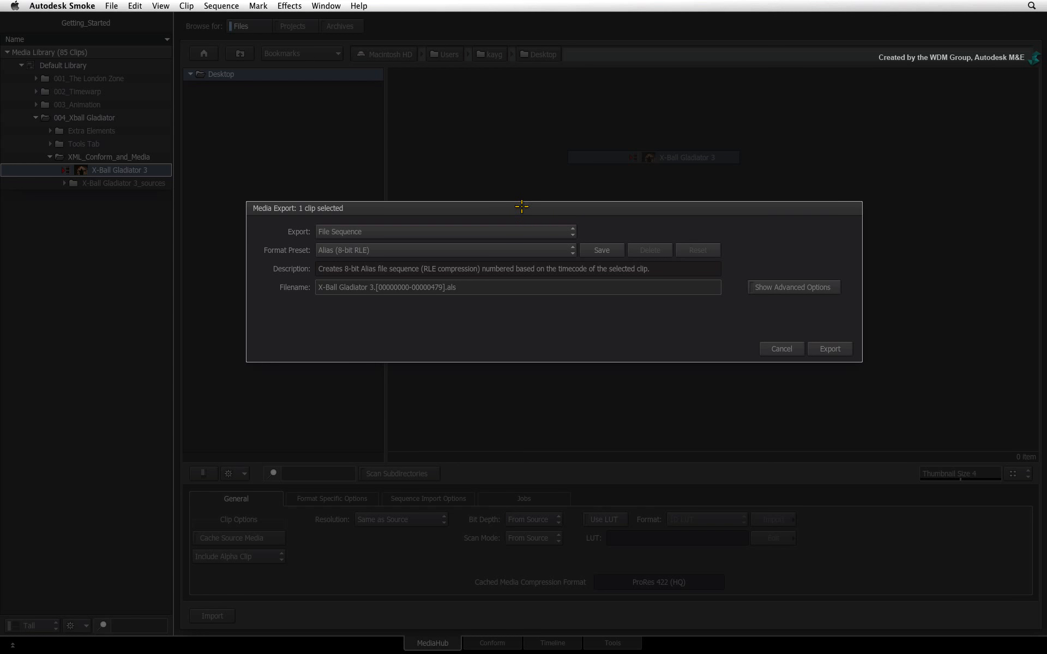
pyautogui.click(390, 231)
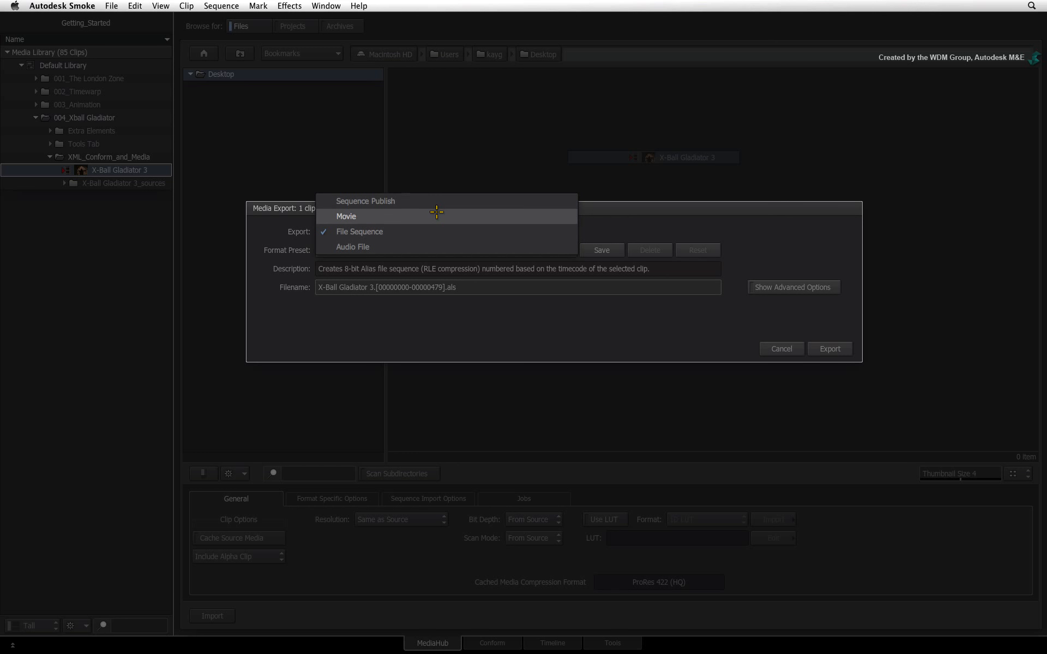
pyautogui.click(437, 215)
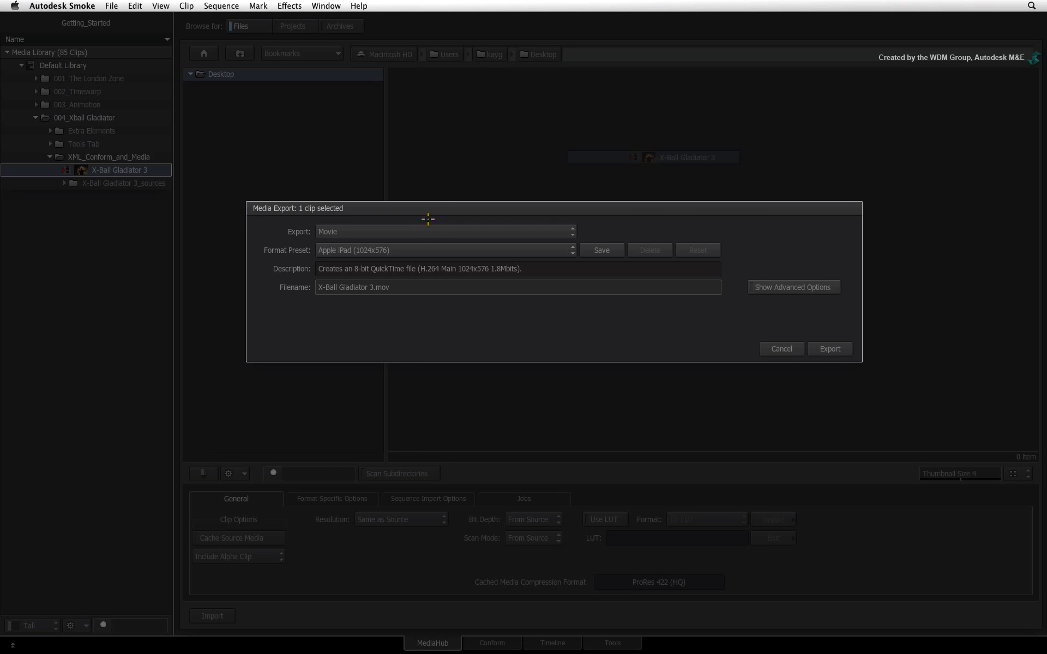
# - Set the format preset to Final Cut pro (ProRes 422)
pyautogui.click(430, 249)
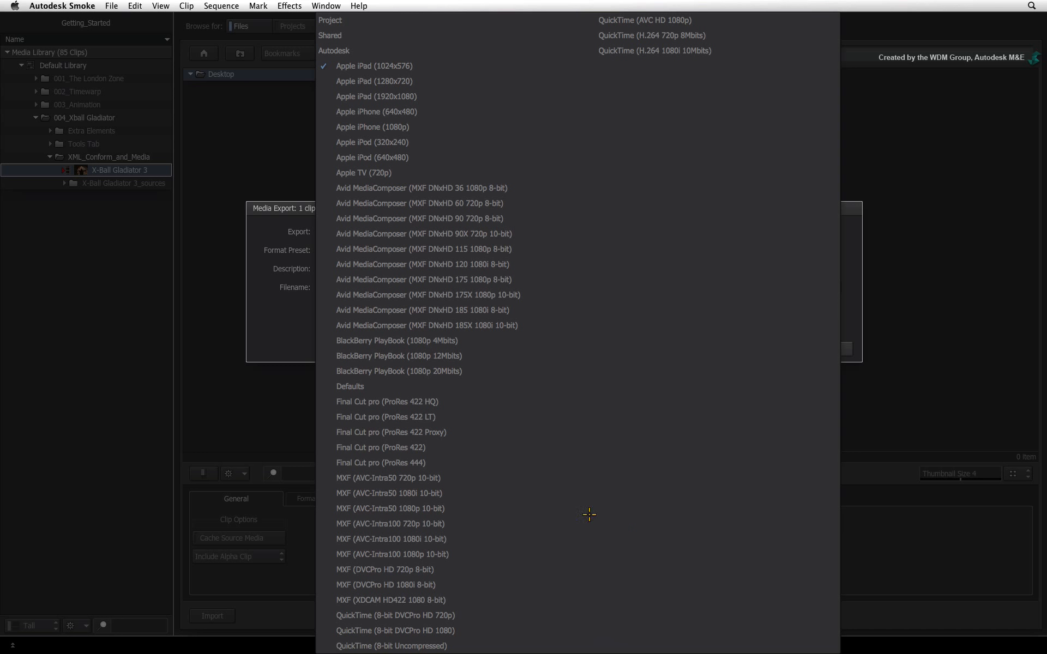
pyautogui.click(464, 447)
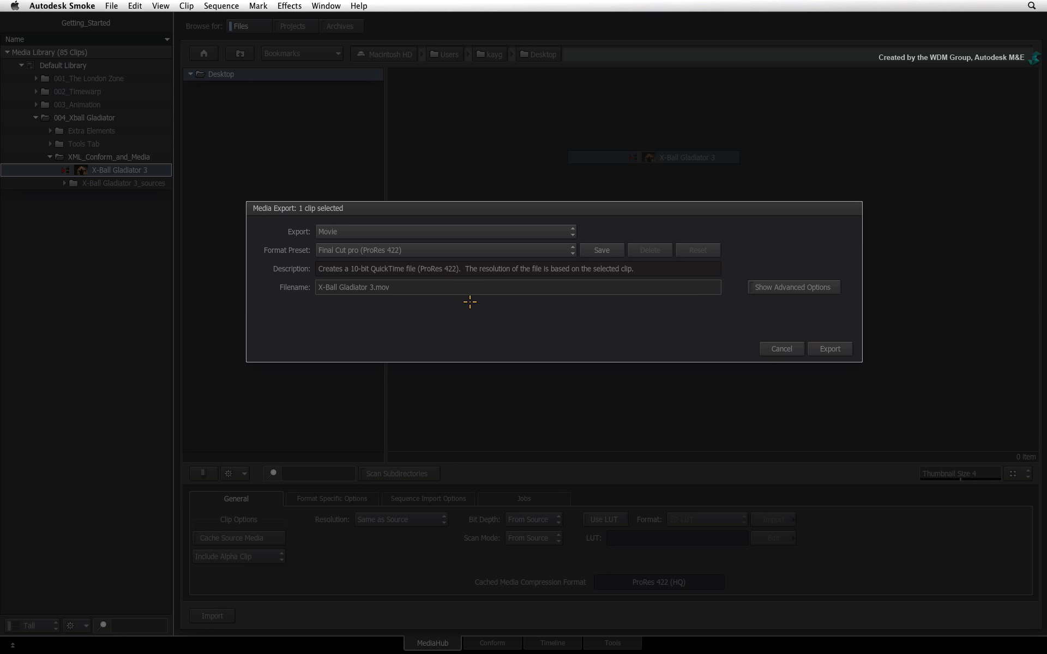
pyautogui.click(438, 285)
pyautogui.press('Return')
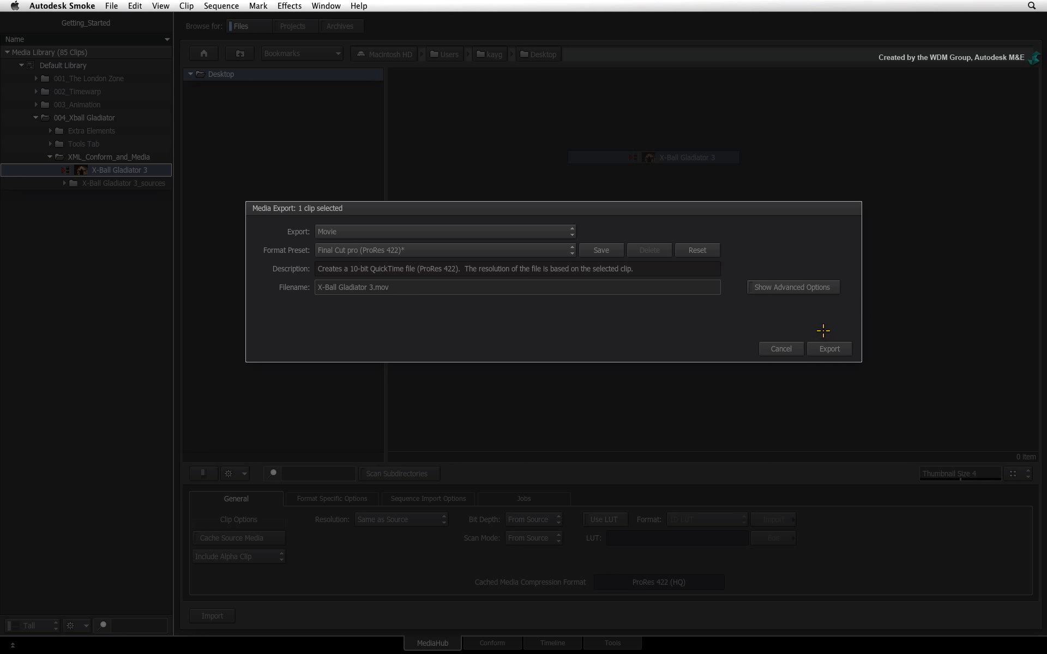
# - Show the advanced export options with Include Audio enabled
pyautogui.click(805, 287)
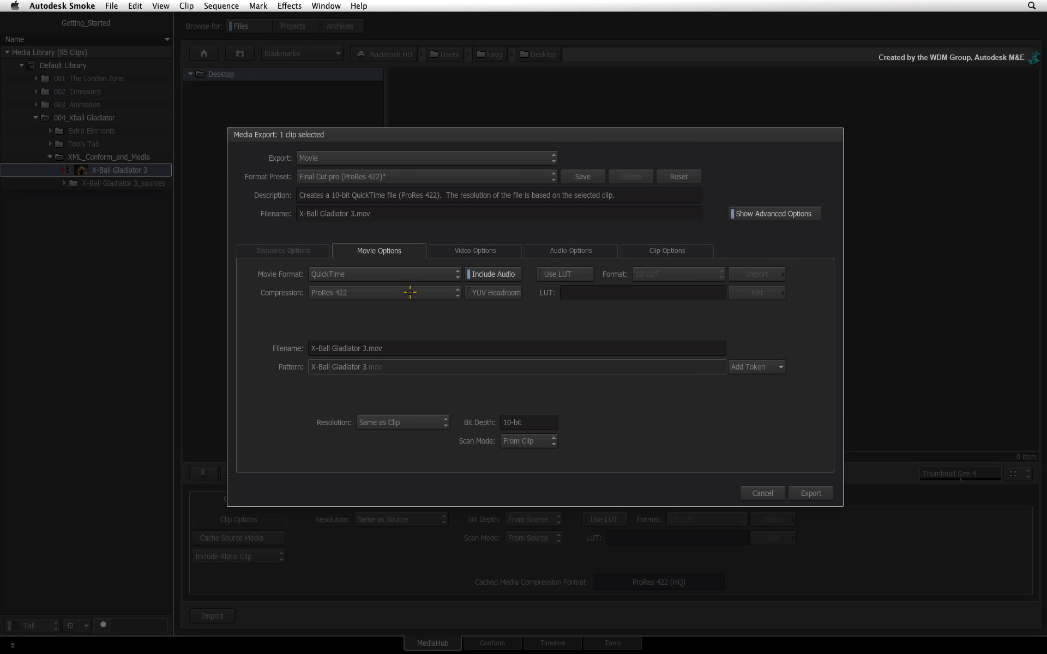
pyautogui.click(500, 275)
pyautogui.click(499, 274)
# - Remove the trailing " 3" from the file name pattern so it reads X-Ball Gladiator
pyautogui.click(391, 367)
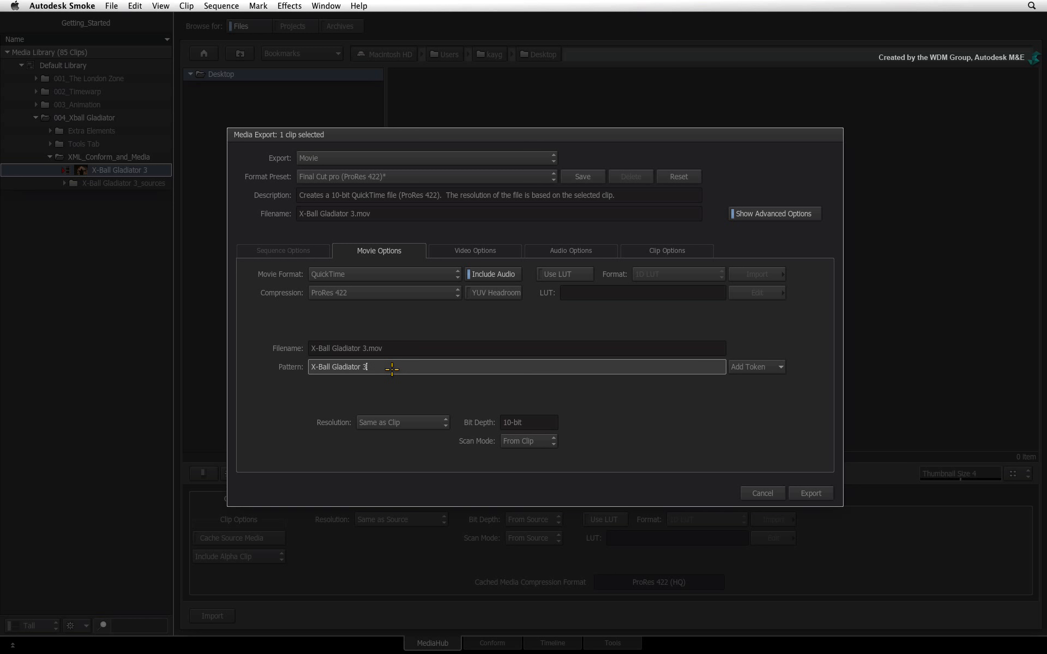
pyautogui.press('BackSpace')
pyautogui.press('BackSpace')
pyautogui.press('Return')
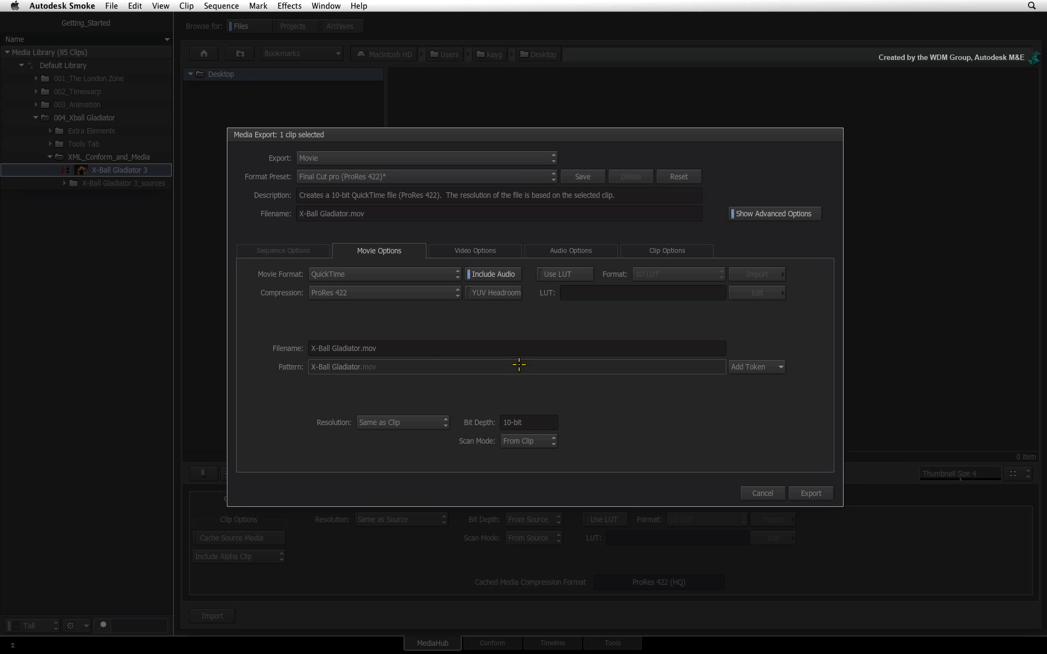
# - Add the Project token to the file name pattern and place it at the front followed by a slash
pyautogui.click(781, 366)
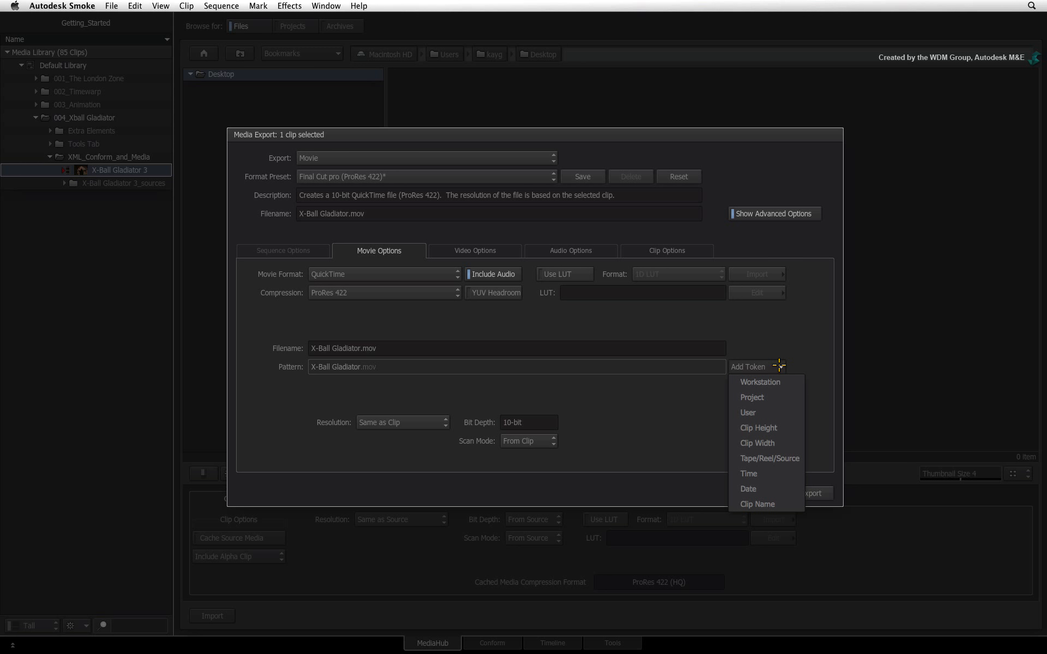
pyautogui.click(769, 397)
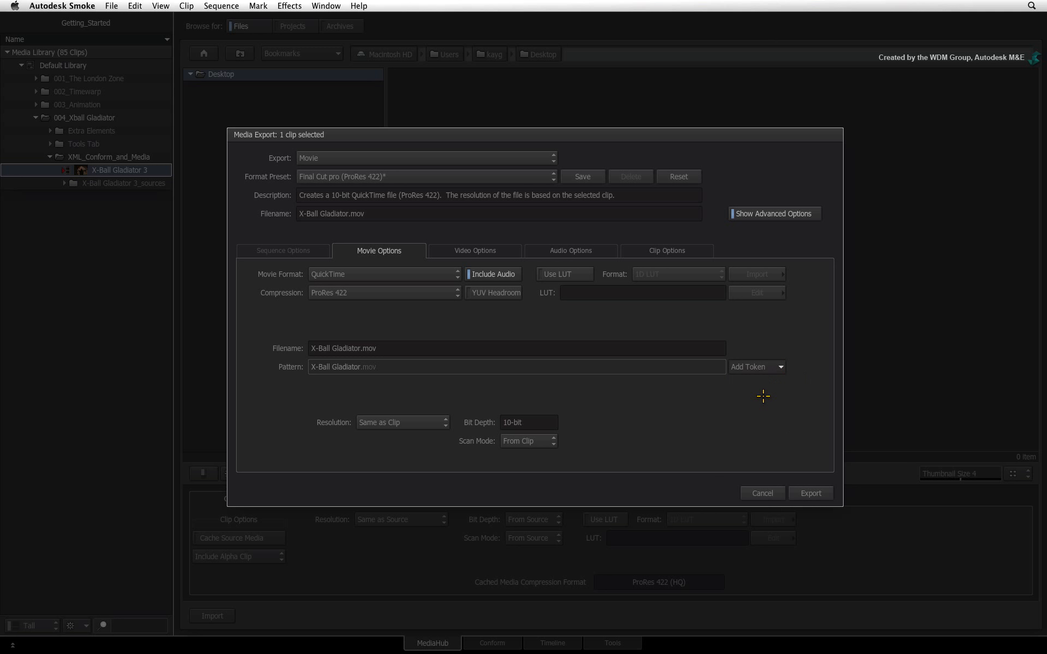
pyautogui.click(395, 364)
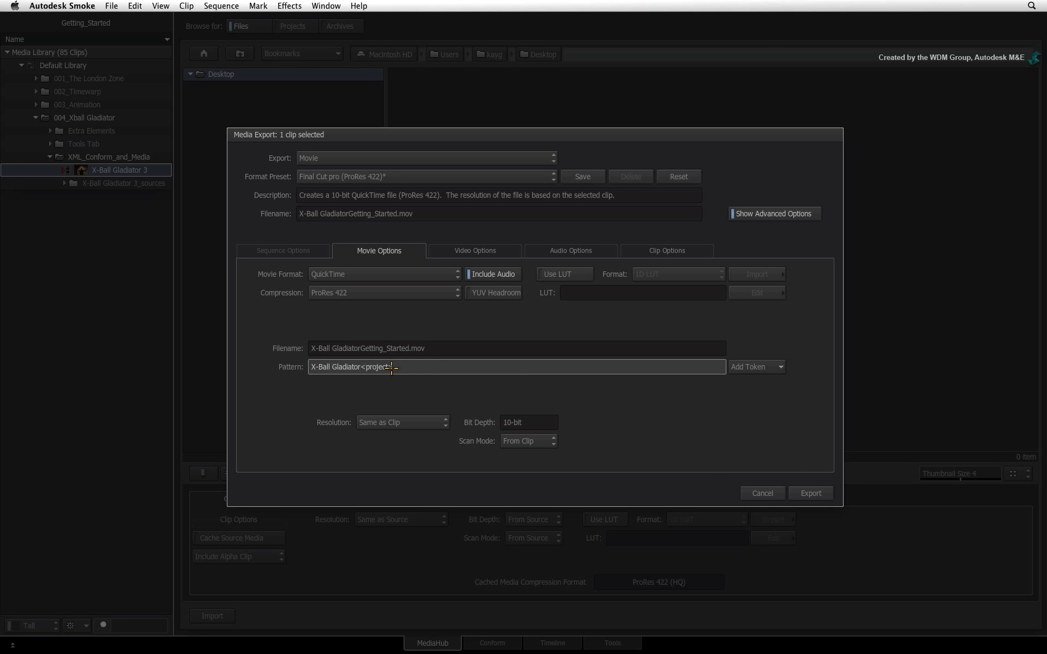
pyautogui.moveTo(393, 368); pyautogui.dragTo(365, 370)
pyautogui.hotkey('shift', 'Left')
pyautogui.press('BackSpace')
pyautogui.hotkey('ctrl', 'z')
pyautogui.write('/')
# - Append the Clip Width token to the pattern, separated from the clip name by an underscore
pyautogui.click(774, 367)
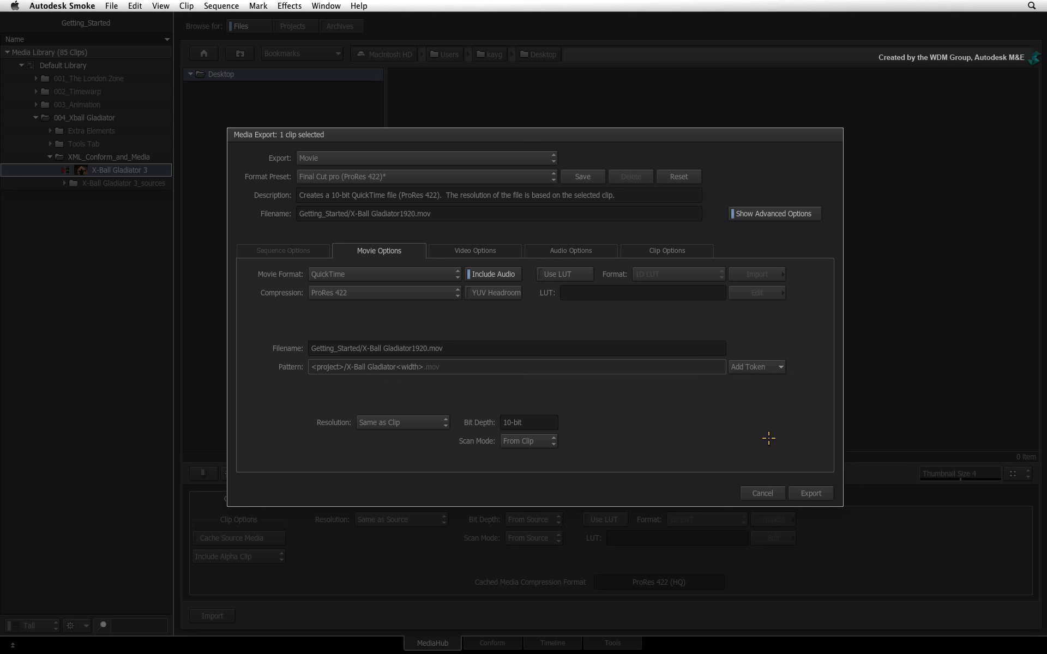
pyautogui.click(763, 442)
pyautogui.click(409, 367)
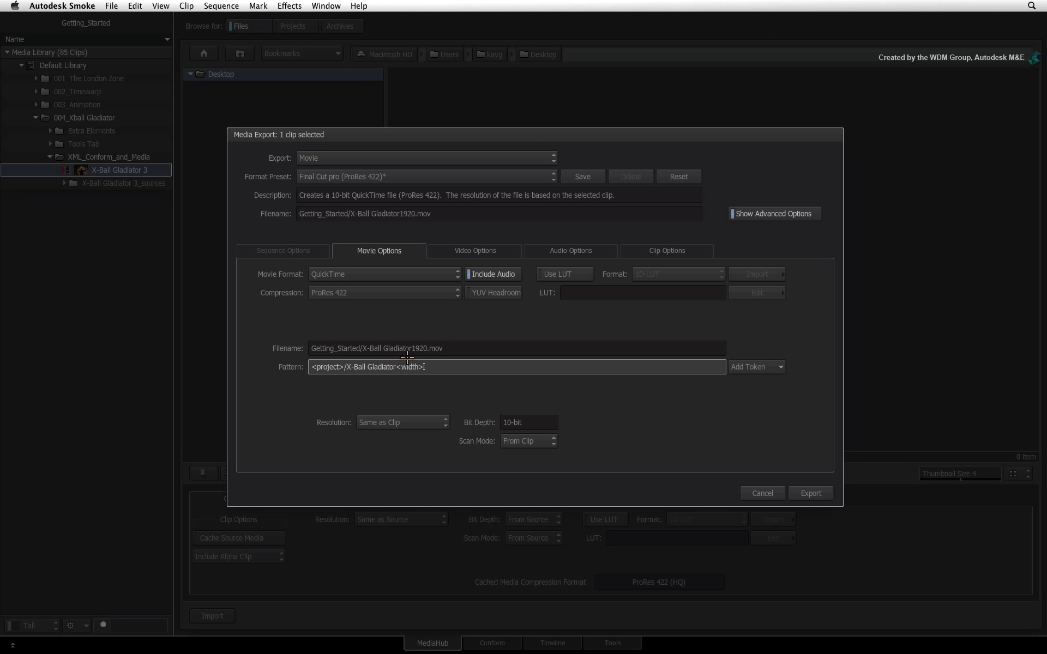
pyautogui.press('Left')
pyautogui.press('Left')
pyautogui.press('Left')
pyautogui.write('_')
pyautogui.press('Return')
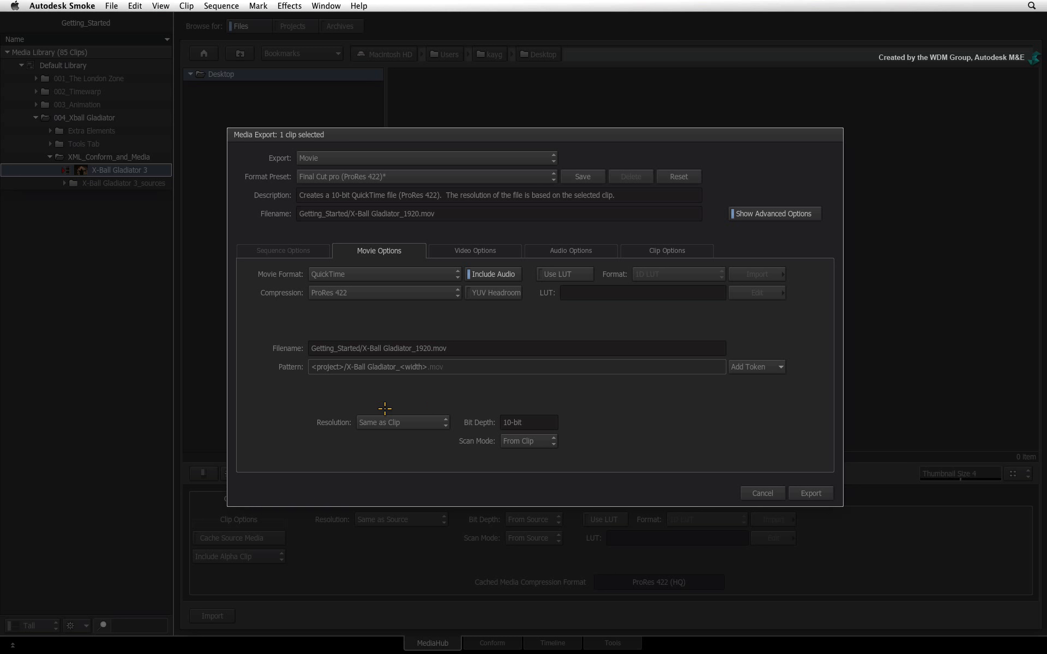
# - Review the resolution choices and the video options, including frame padding
pyautogui.click(443, 421)
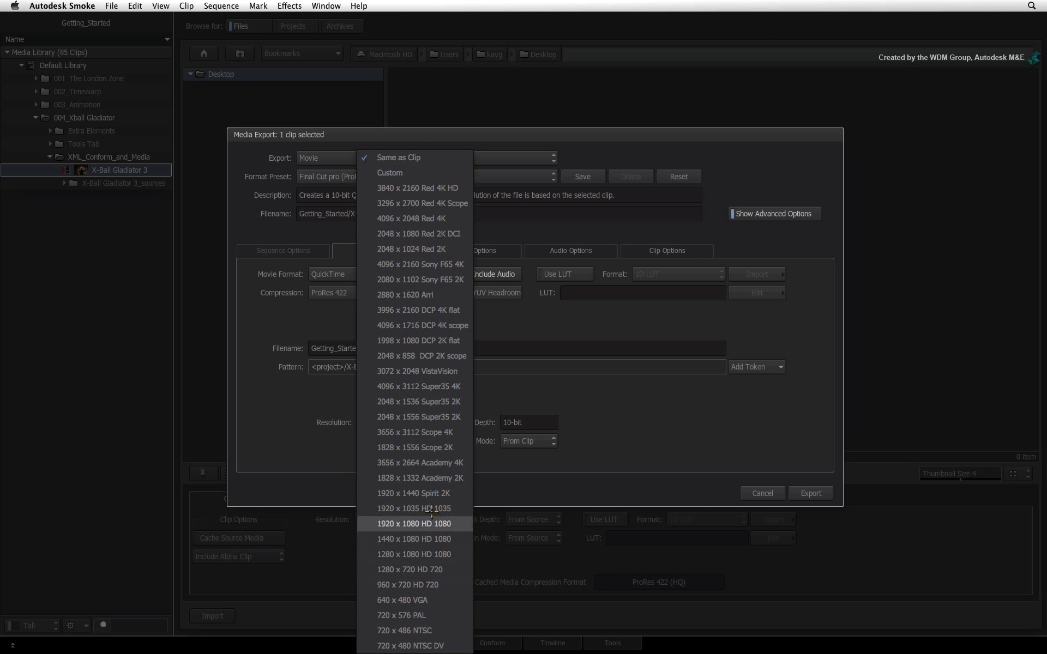
pyautogui.click(552, 389)
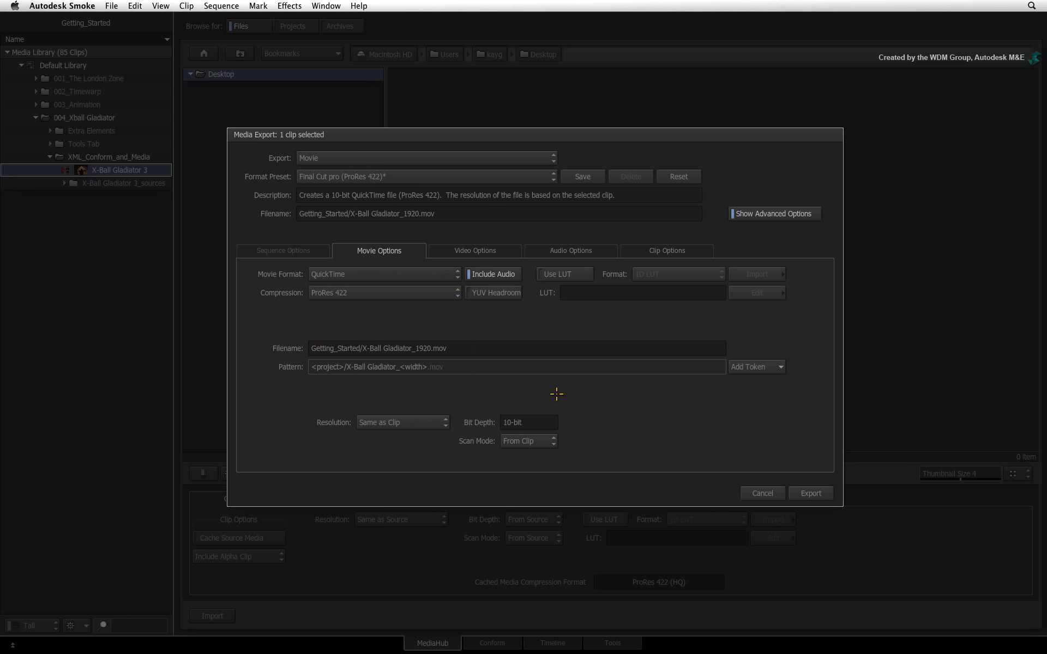
pyautogui.click(497, 247)
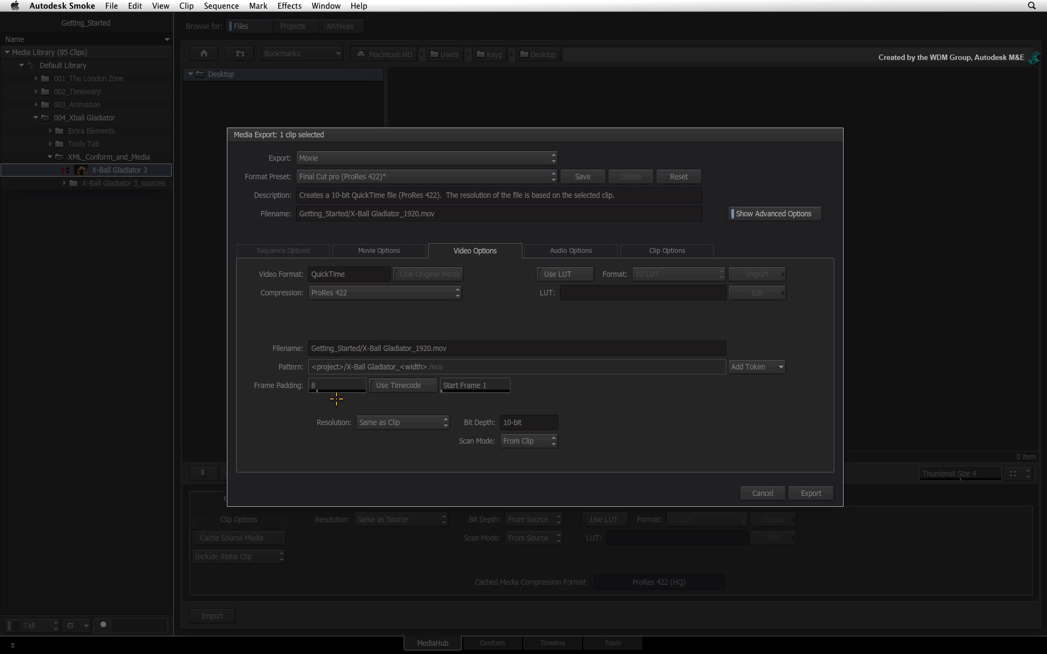
pyautogui.click(406, 386)
pyautogui.click(398, 388)
pyautogui.click(566, 273)
pyautogui.click(709, 274)
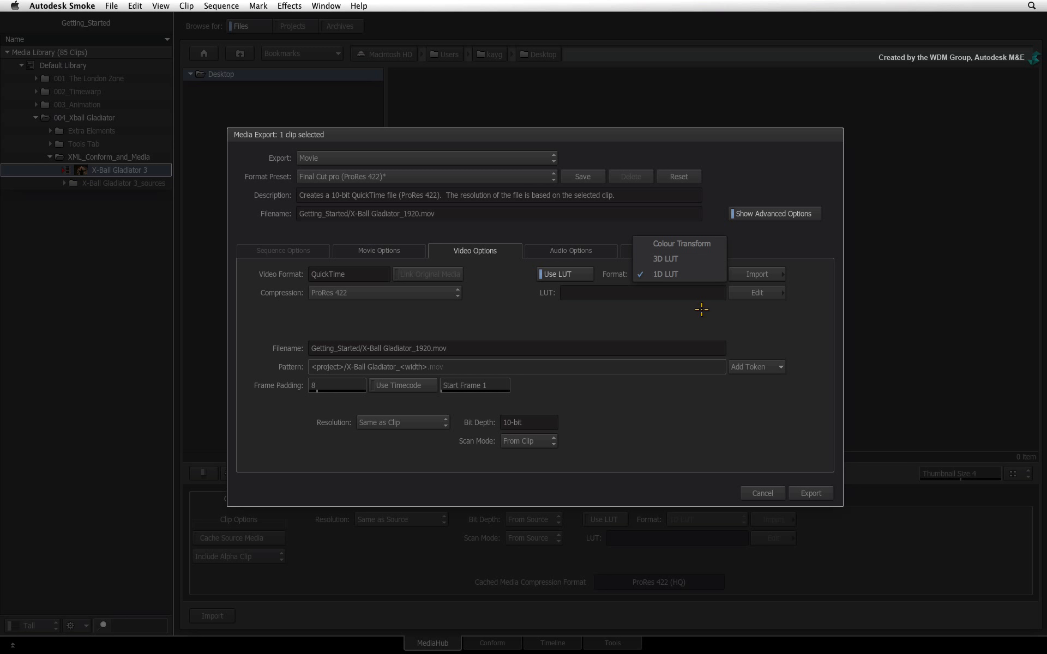
pyautogui.click(676, 307)
pyautogui.click(567, 276)
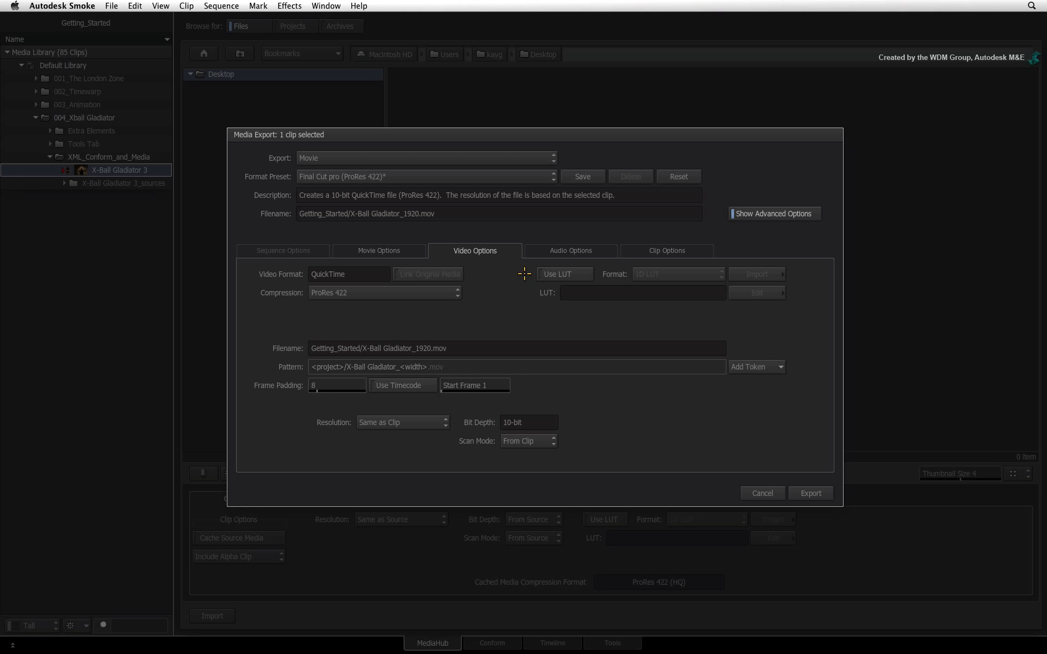
# - In the audio options, set compression to Linear PCM (QT 7) with Mixdown To Stereo
pyautogui.click(602, 249)
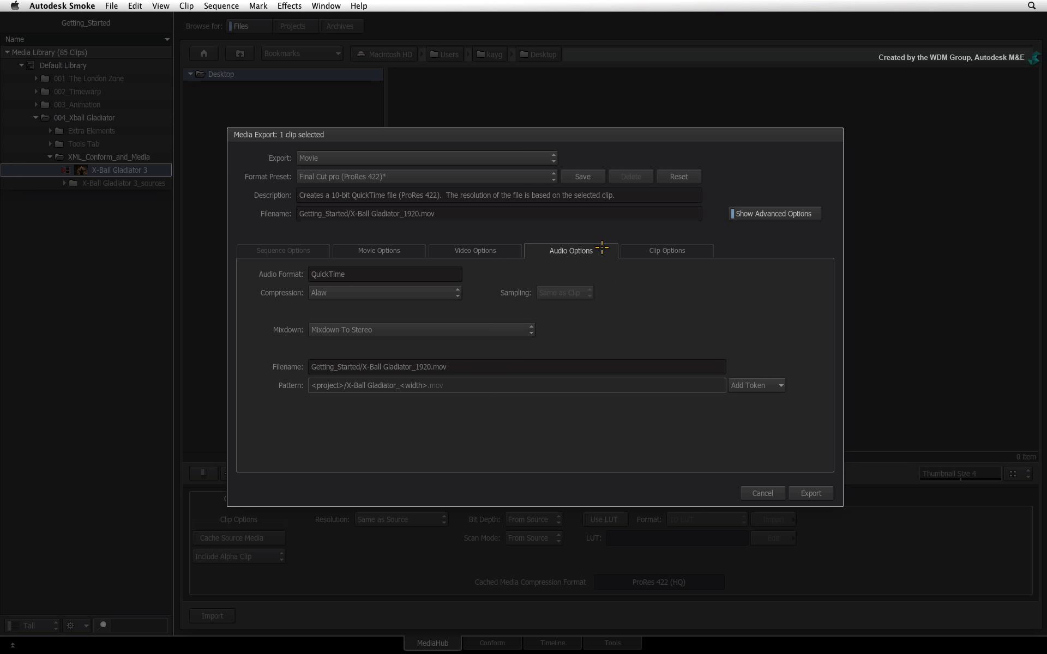
pyautogui.click(446, 292)
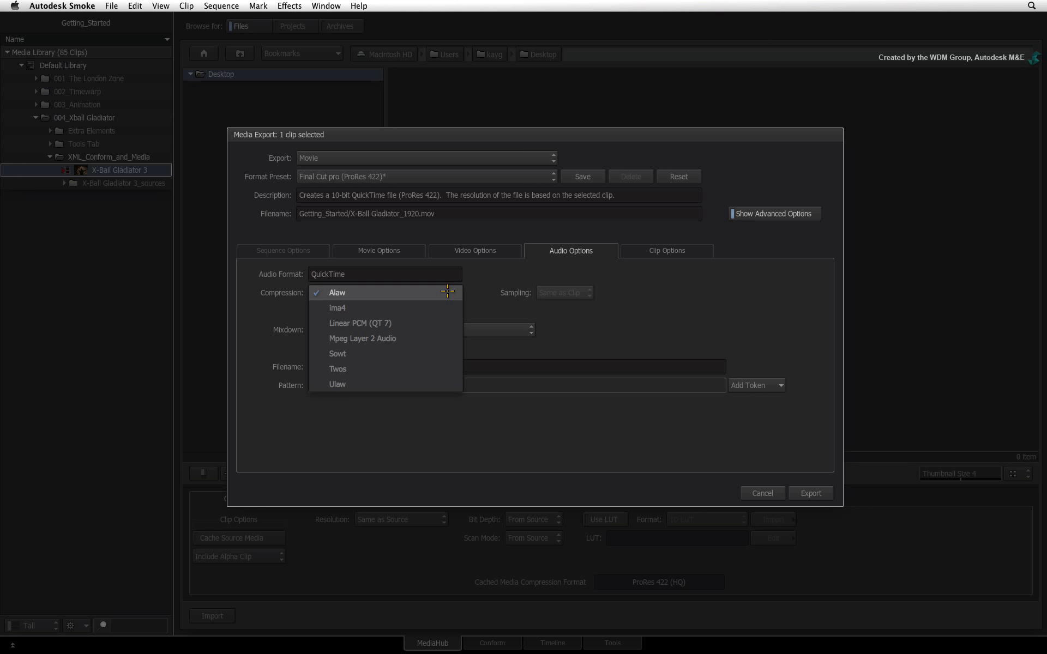
pyautogui.click(443, 325)
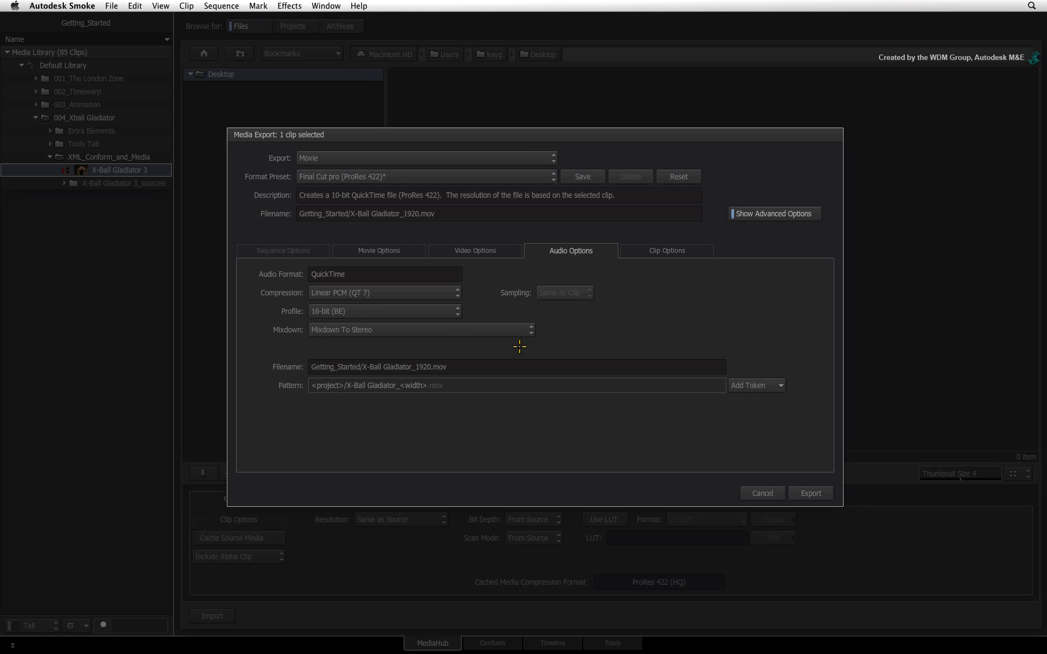
pyautogui.click(532, 331)
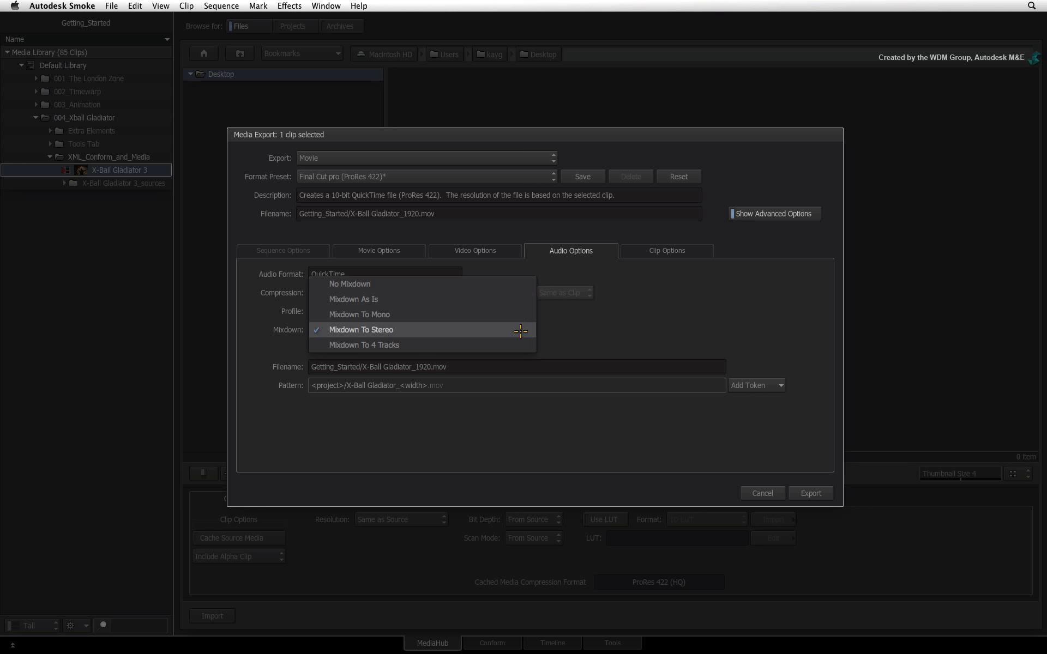
pyautogui.click(586, 324)
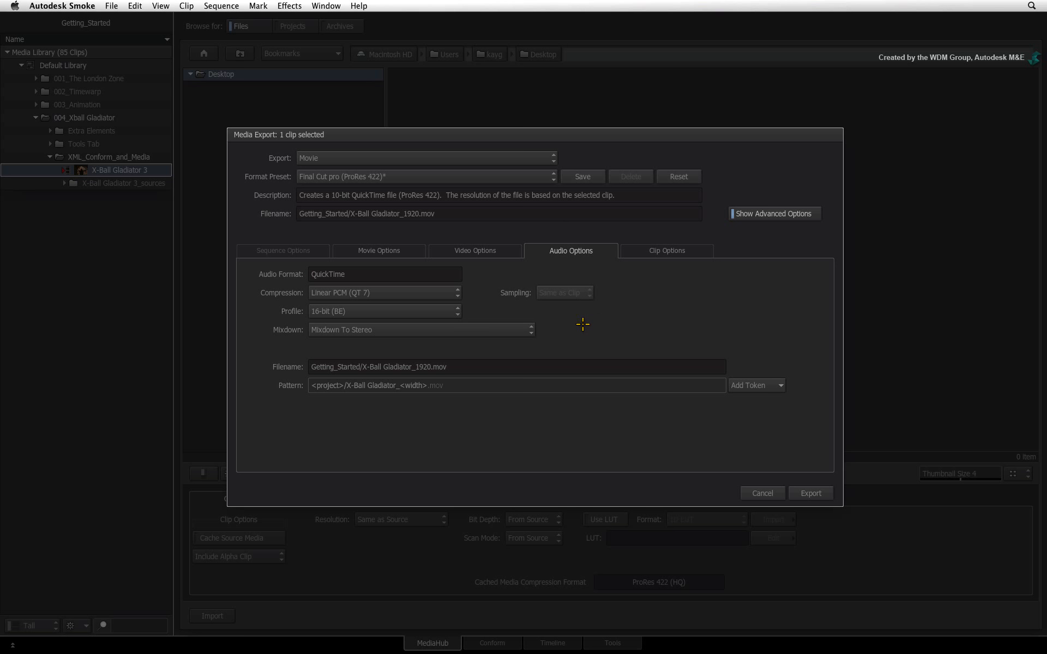
# - Save the settings as a new export preset named Final Cut pro (ProRes 422)_GS and open its visibility choices
pyautogui.click(591, 174)
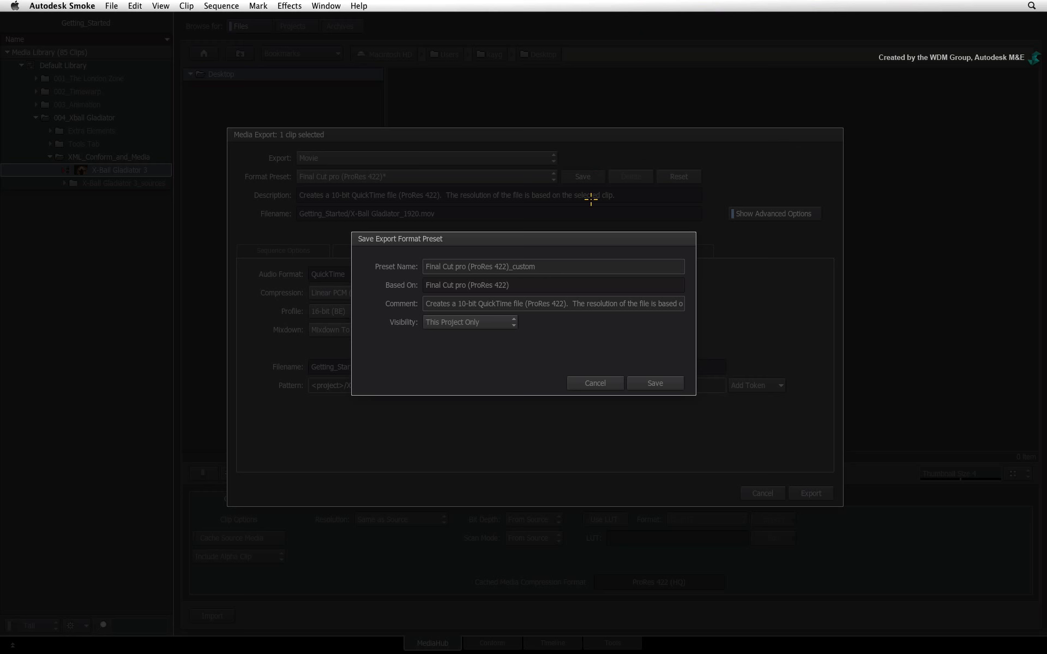
pyautogui.click(580, 266)
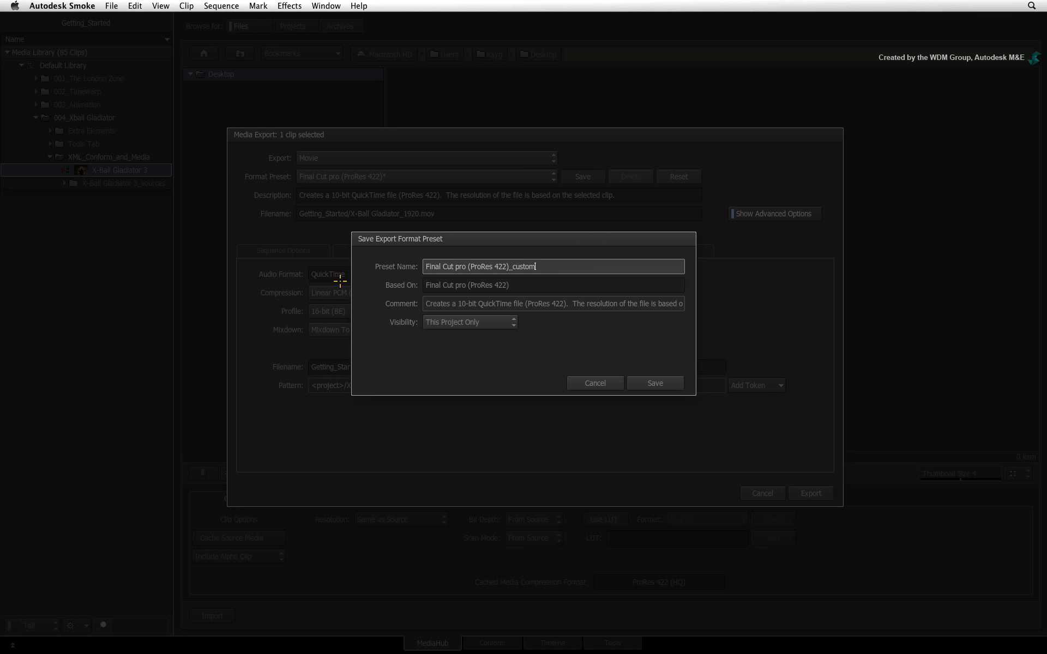
pyautogui.press('BackSpace')
pyautogui.press('BackSpace')
pyautogui.write('GS')
pyautogui.press('Return')
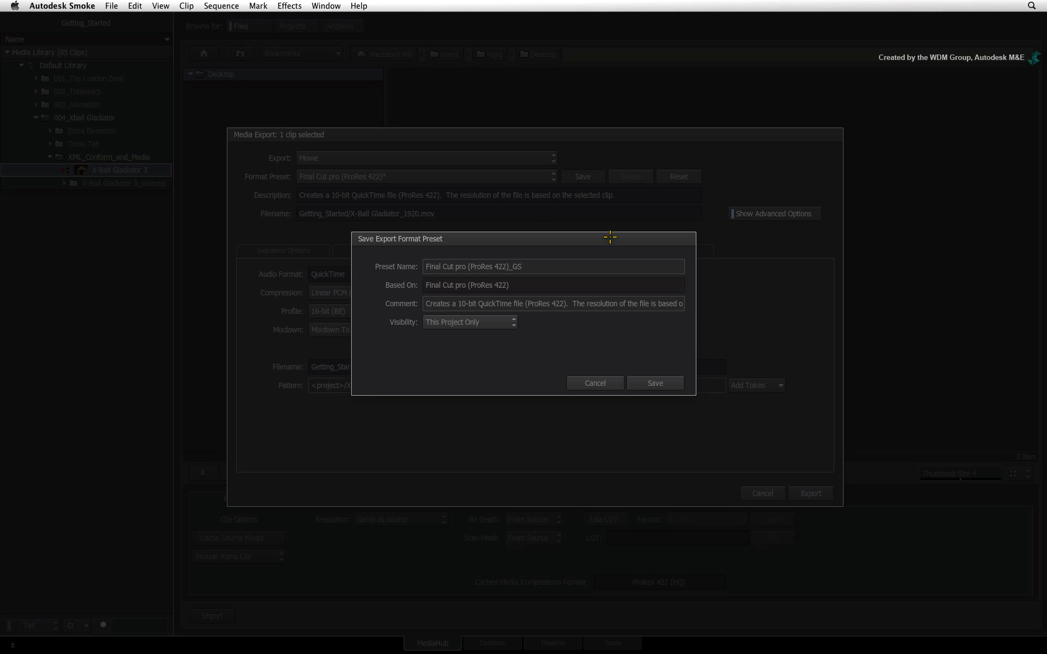
pyautogui.click(510, 322)
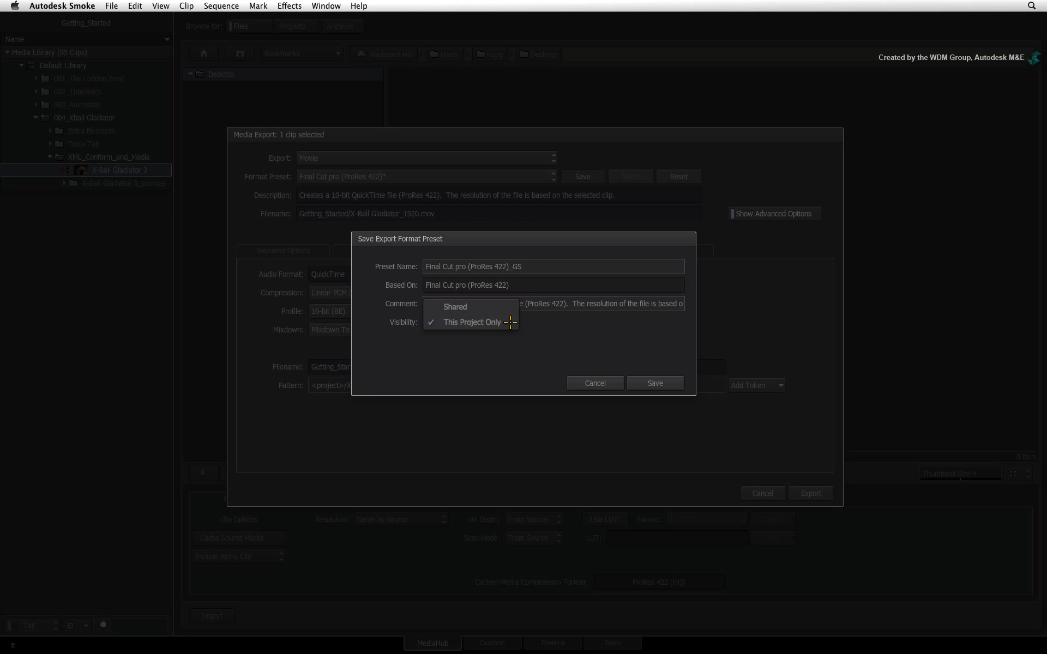